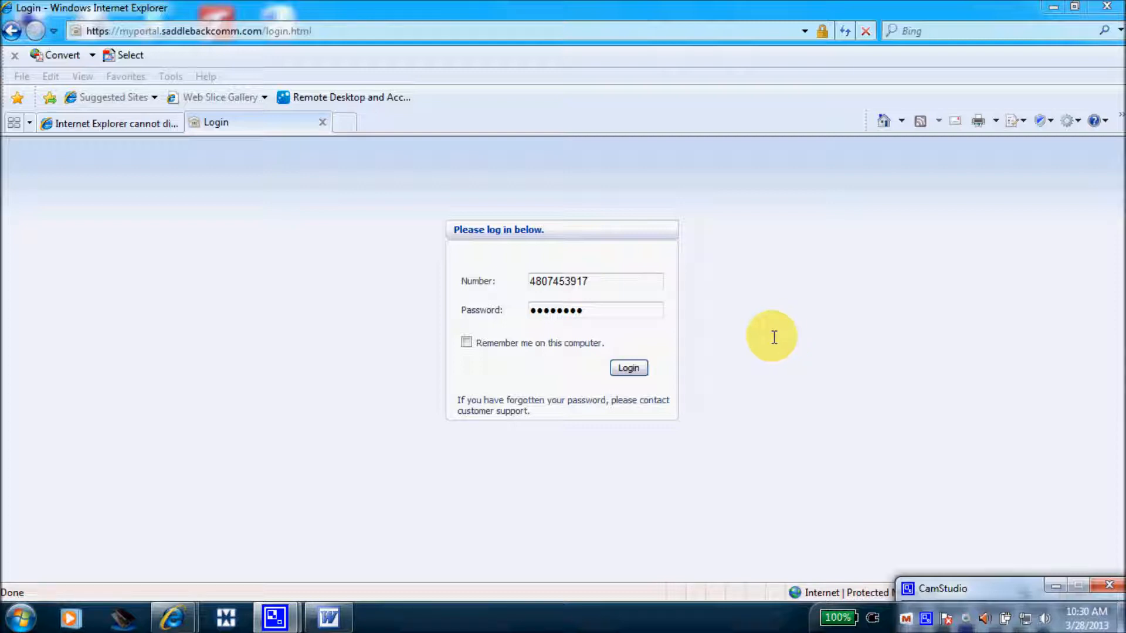
Log in to the phone portal and view the form for placing a call from the dashboard.
{"action": "left_click", "coordinate": [629, 368]}
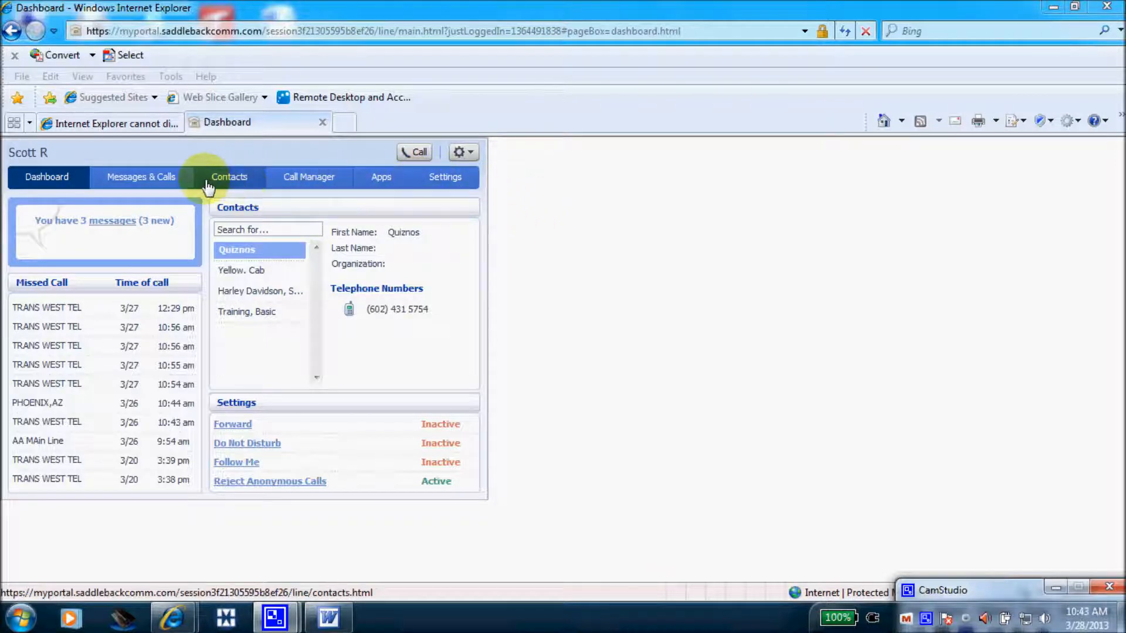
{"action": "left_click", "coordinate": [412, 154]}
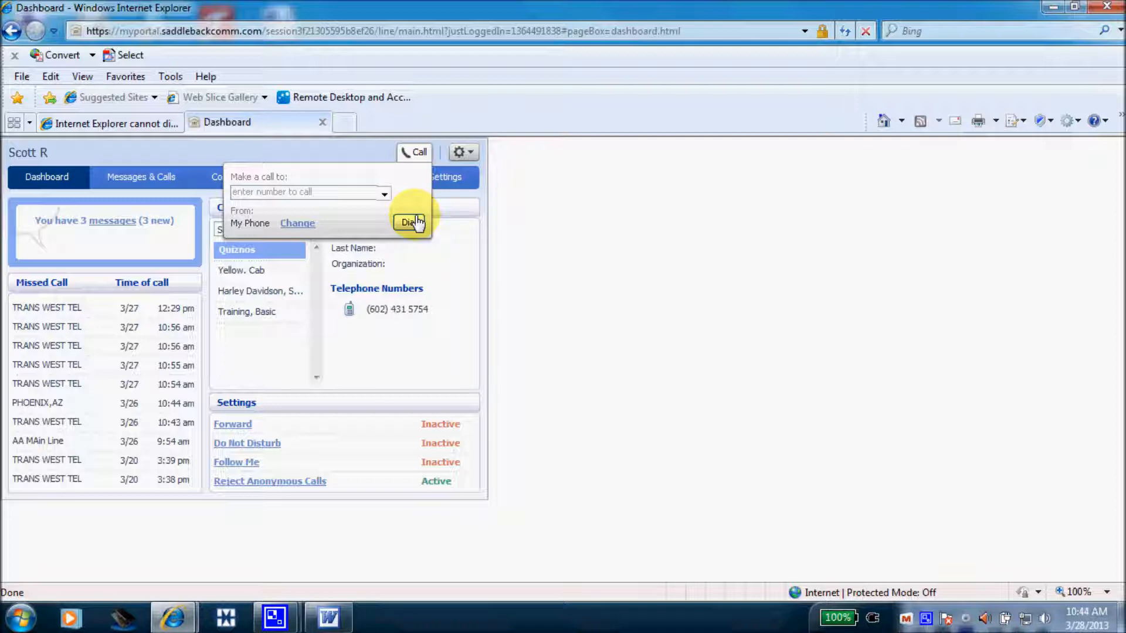
{"action": "left_click", "coordinate": [568, 240]}
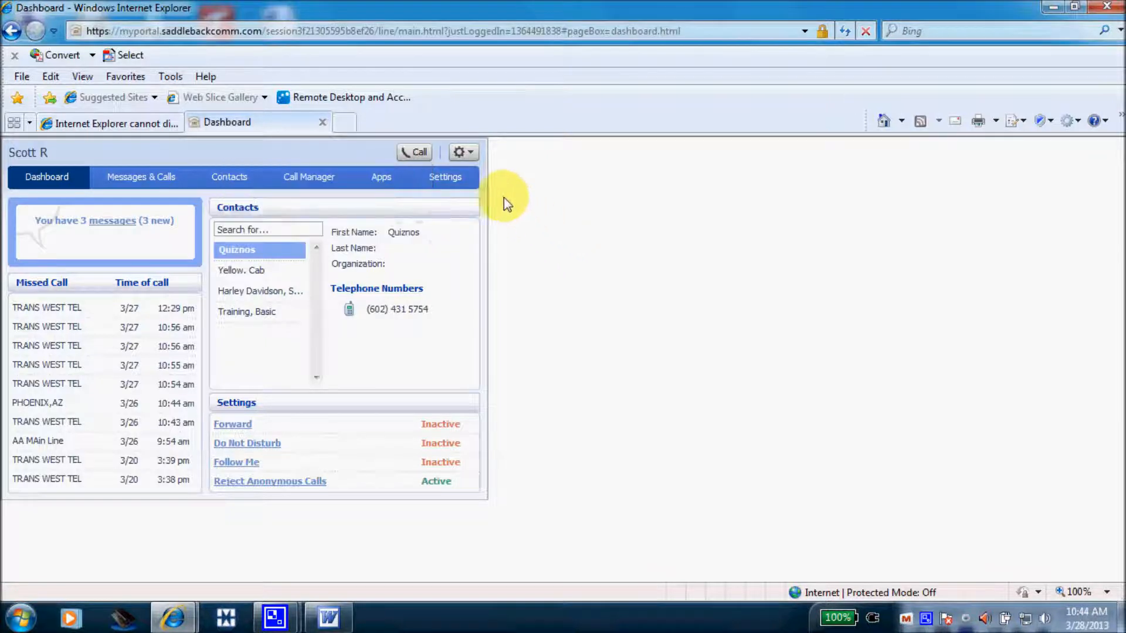
View the dashboard's Help, Refresh and Logout options and the dial and contact actions for the most recent missed call.
{"action": "left_click", "coordinate": [460, 153]}
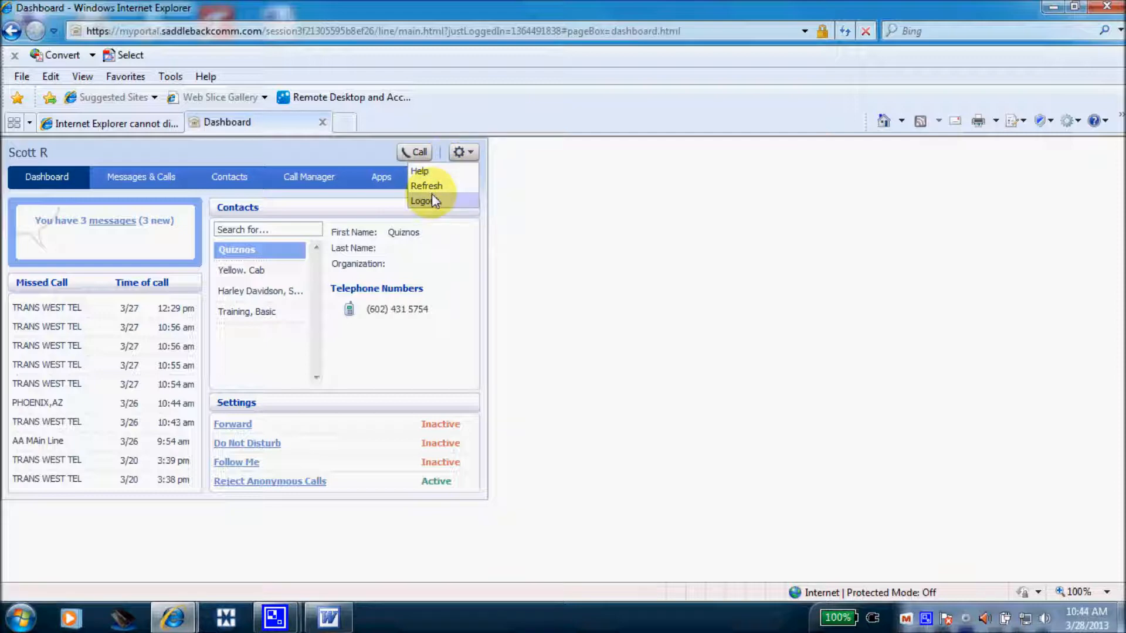
{"action": "left_click", "coordinate": [562, 222]}
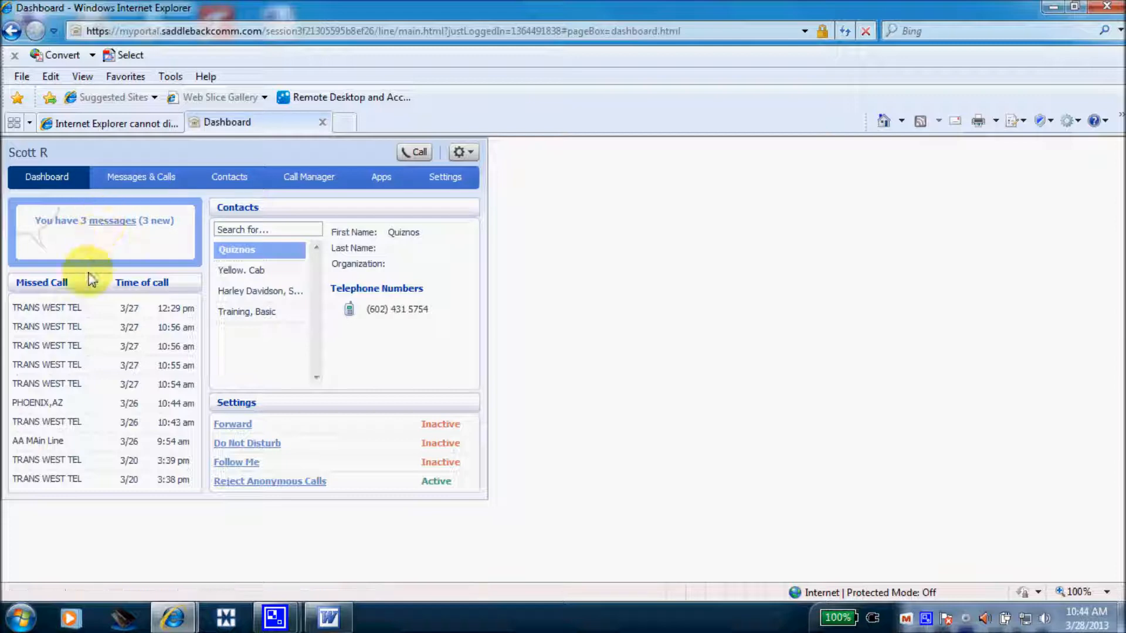
{"action": "mouse_move", "coordinate": [72, 314]}
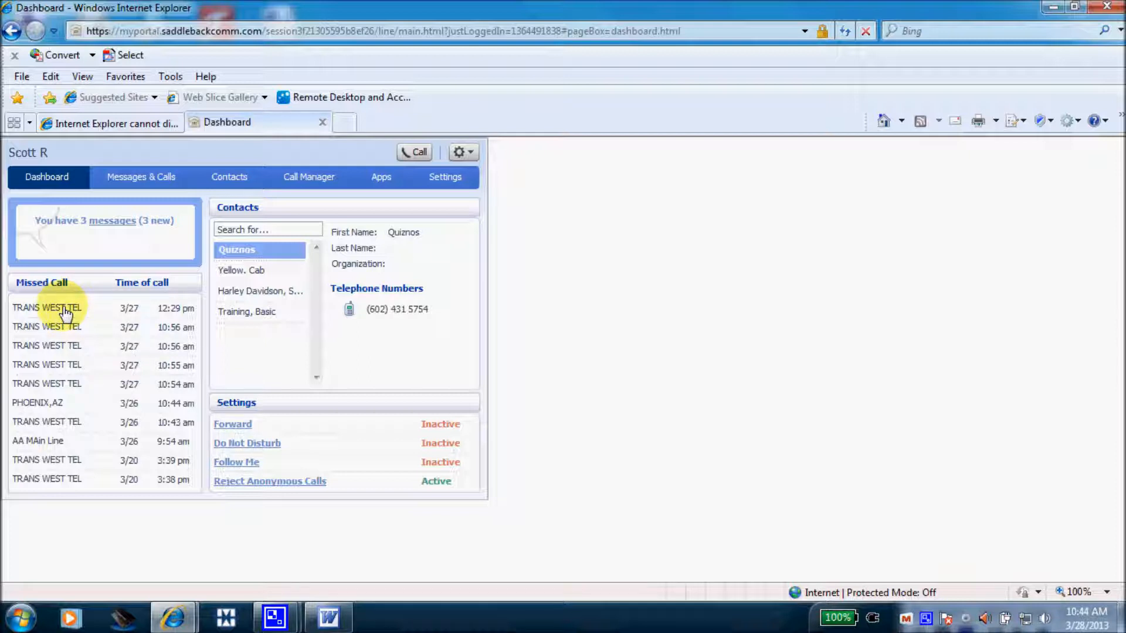
{"action": "left_click", "coordinate": [66, 315]}
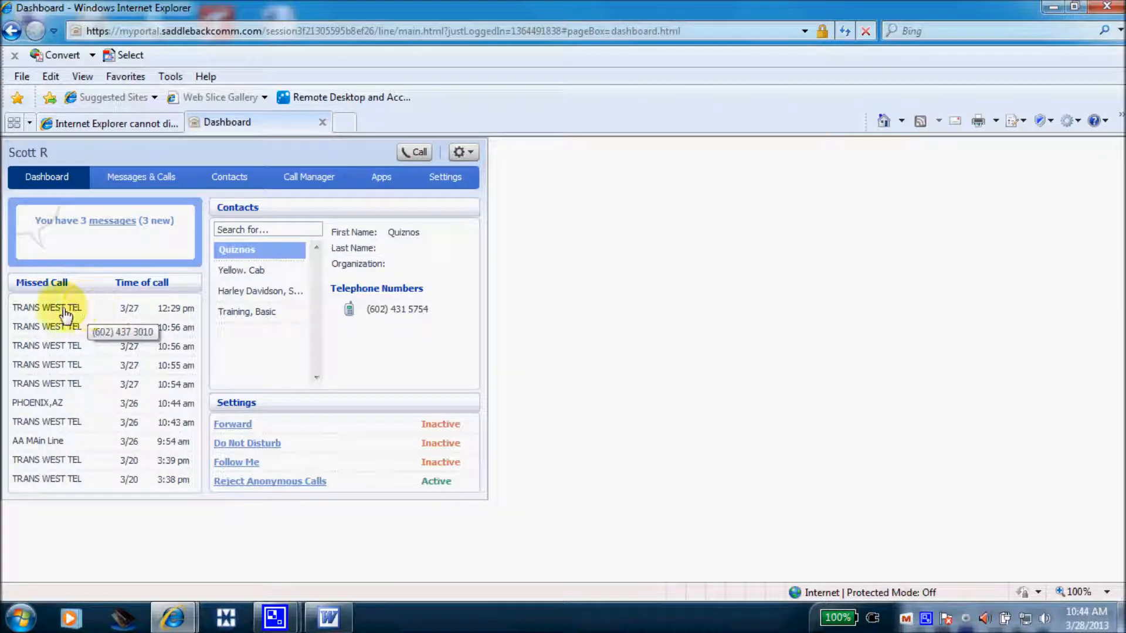
{"action": "left_click", "coordinate": [91, 316]}
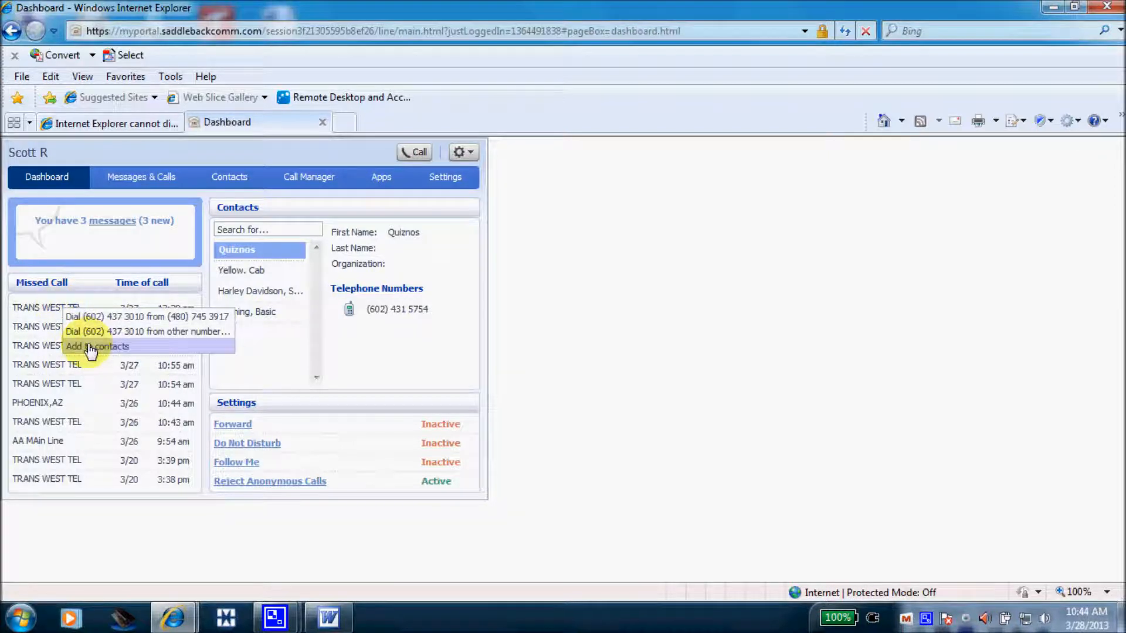
{"action": "left_click", "coordinate": [443, 278]}
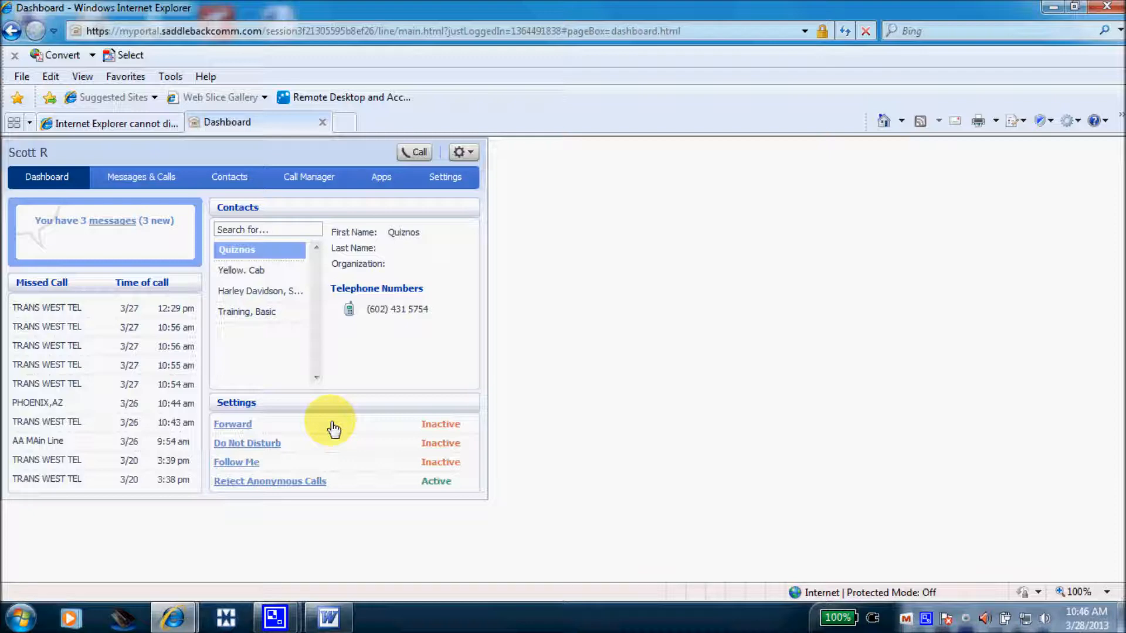
Examine the speed dials, extensions with their dialing options and short codes in Contacts, and the Screening section of Call Manager.
{"action": "left_click", "coordinate": [194, 177]}
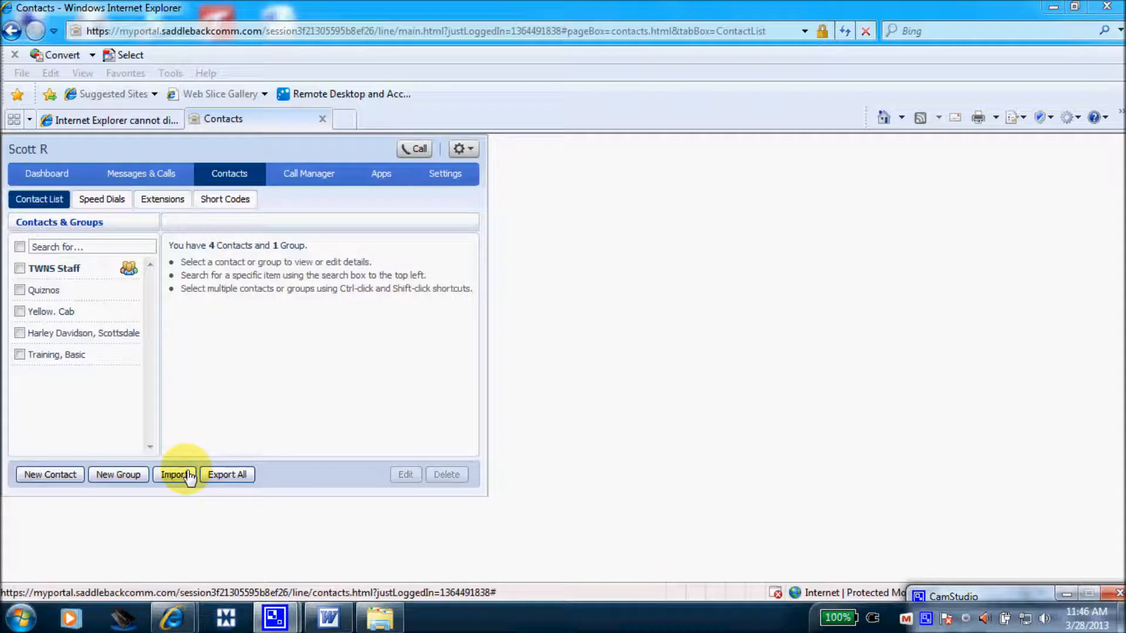
{"action": "left_click", "coordinate": [106, 207]}
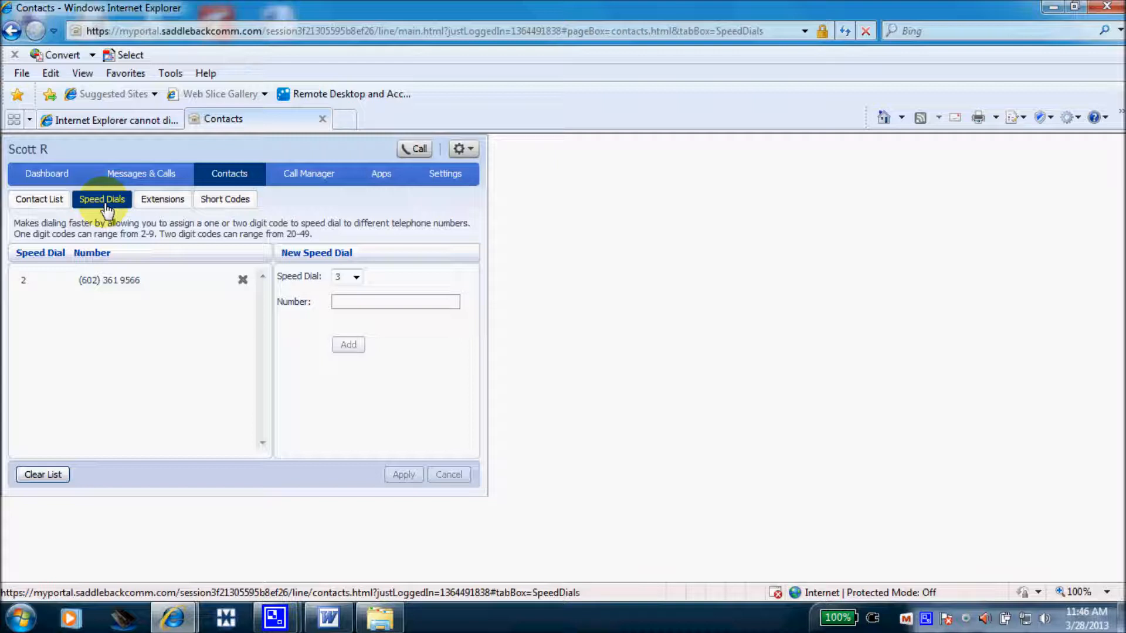
{"action": "left_click", "coordinate": [161, 202]}
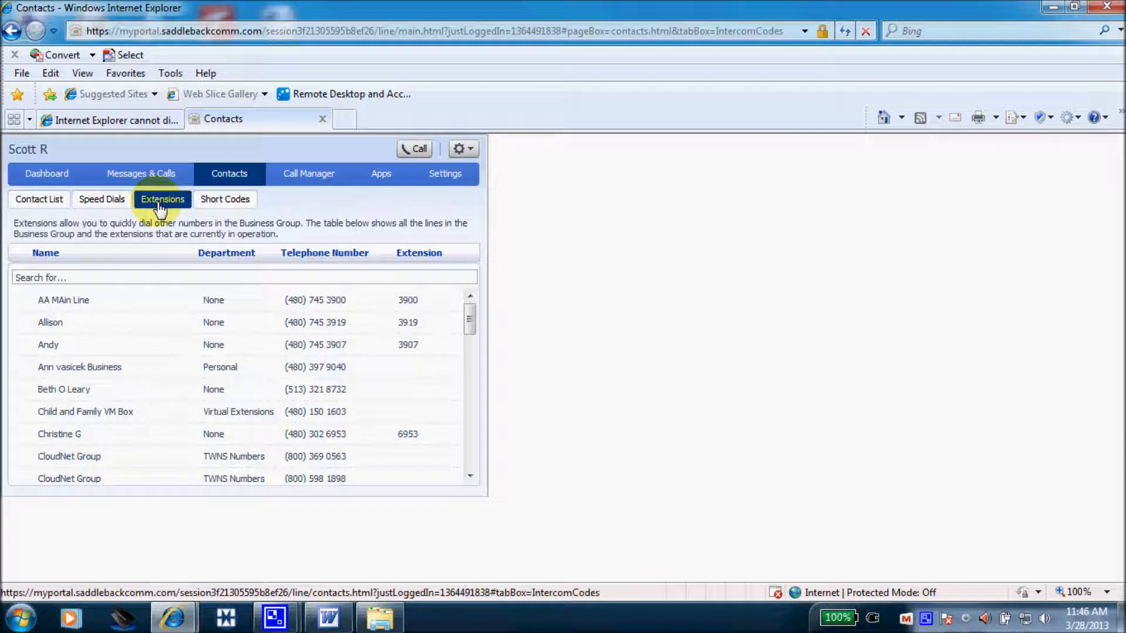
{"action": "left_click", "coordinate": [302, 329]}
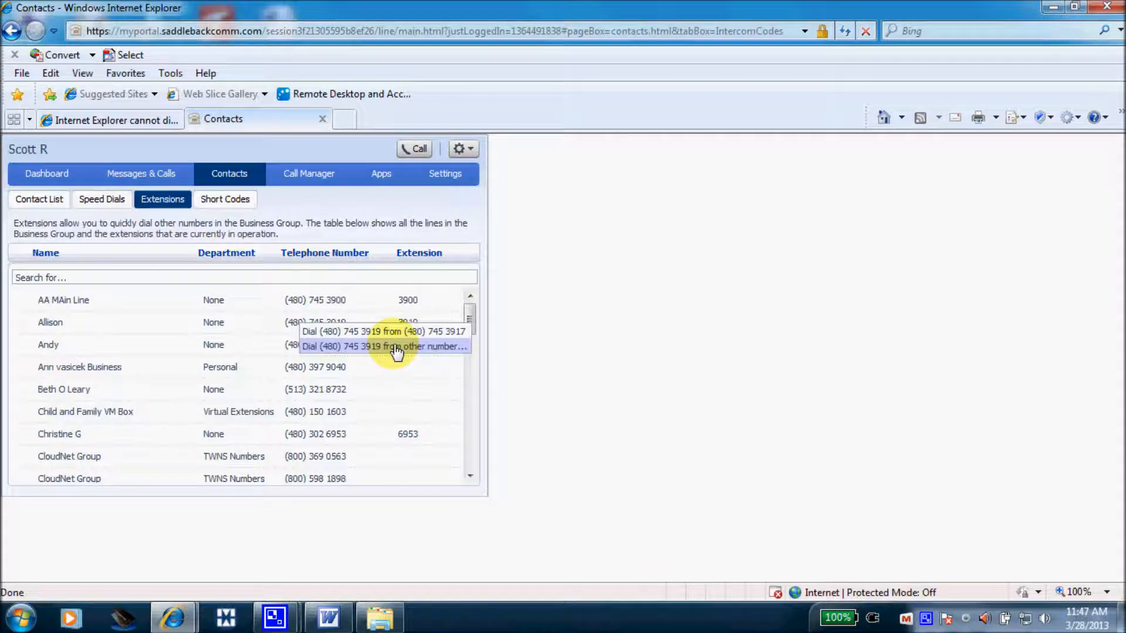
{"action": "left_click", "coordinate": [245, 202]}
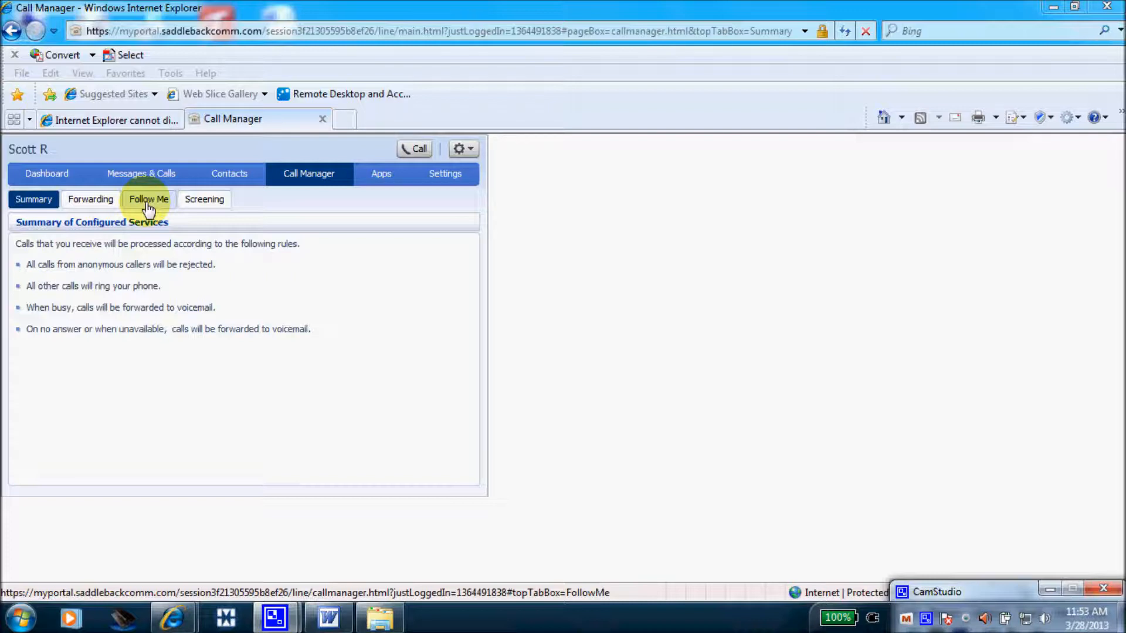
{"action": "left_click", "coordinate": [202, 204]}
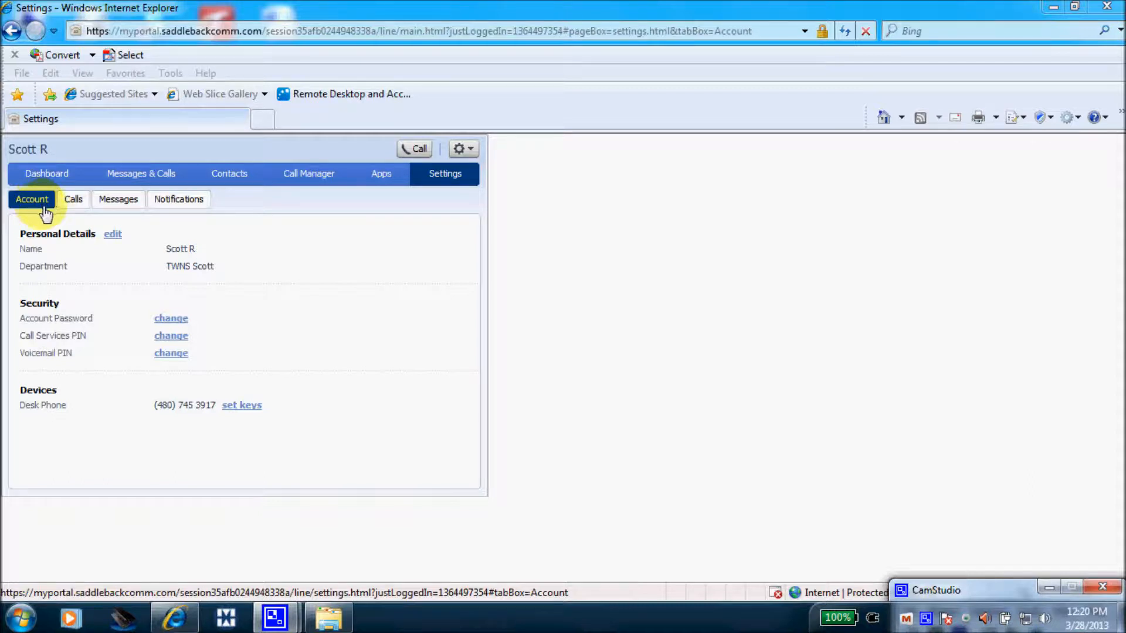
Open the desk phone's key settings, view the functions assignable to soft key 5, and close the phone settings unchanged.
{"action": "left_click", "coordinate": [256, 406]}
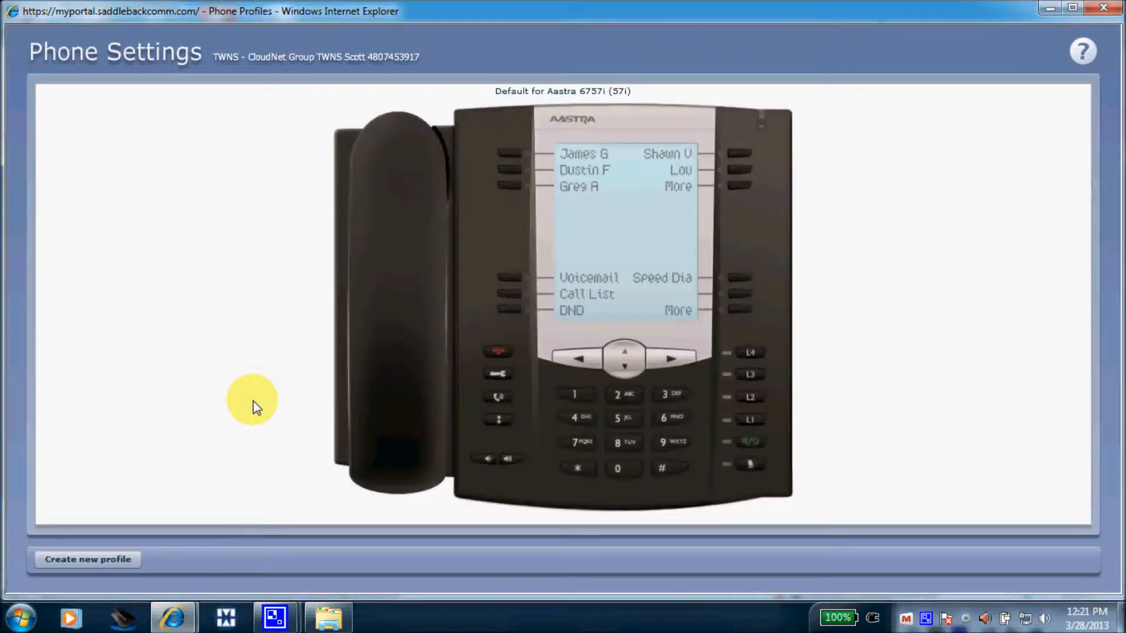
{"action": "left_click", "coordinate": [743, 293]}
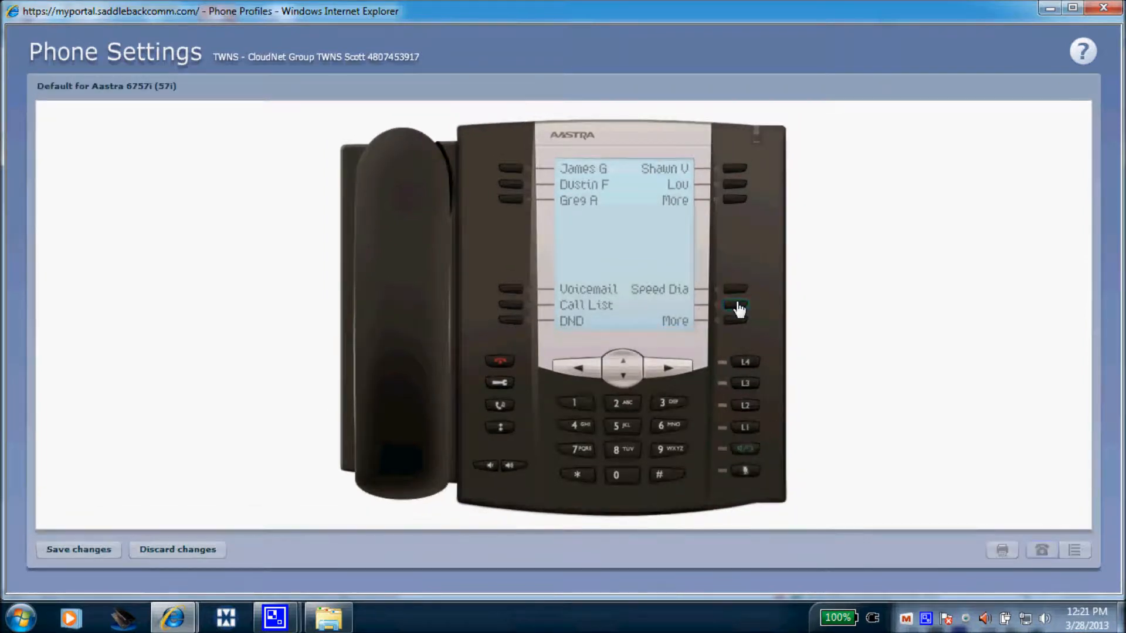
{"action": "left_click", "coordinate": [738, 307]}
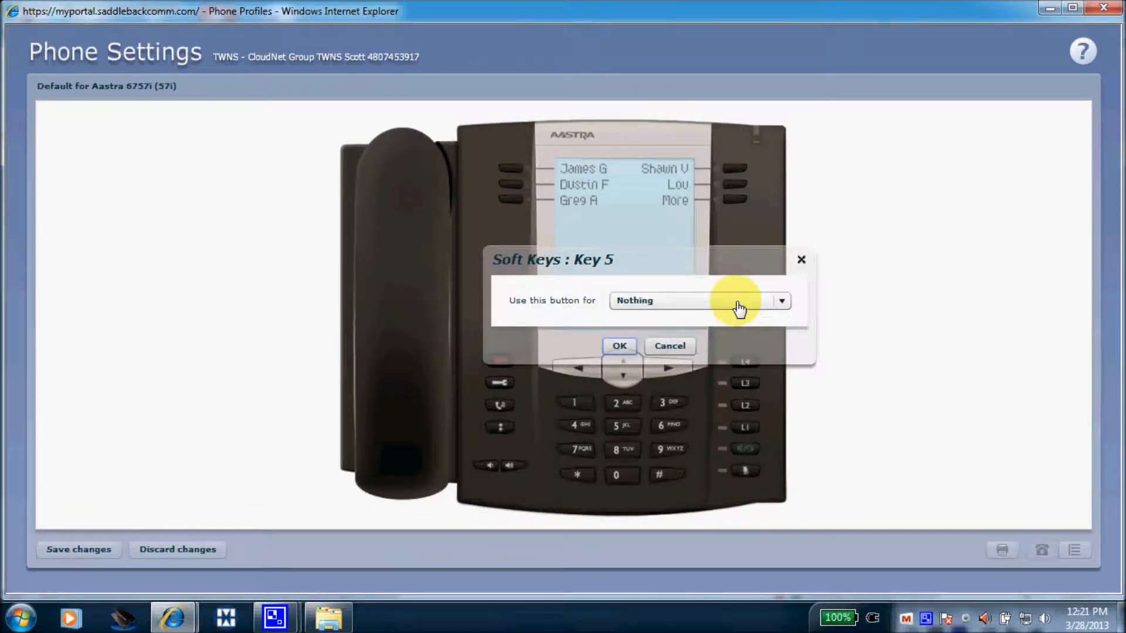
{"action": "left_click", "coordinate": [783, 301]}
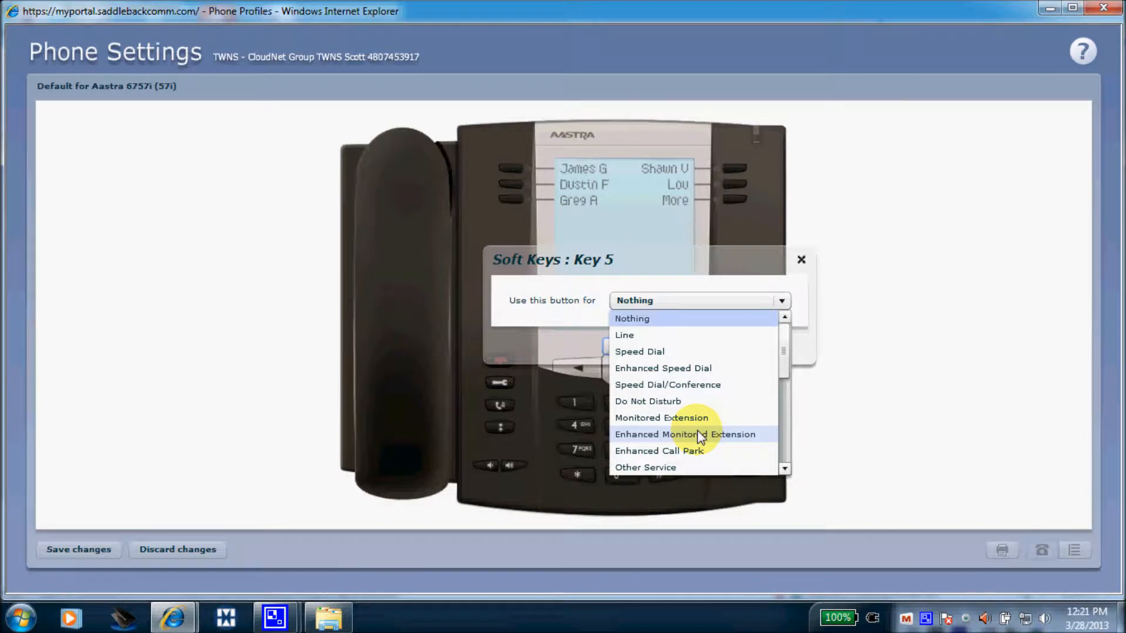
{"action": "left_click", "coordinate": [881, 413]}
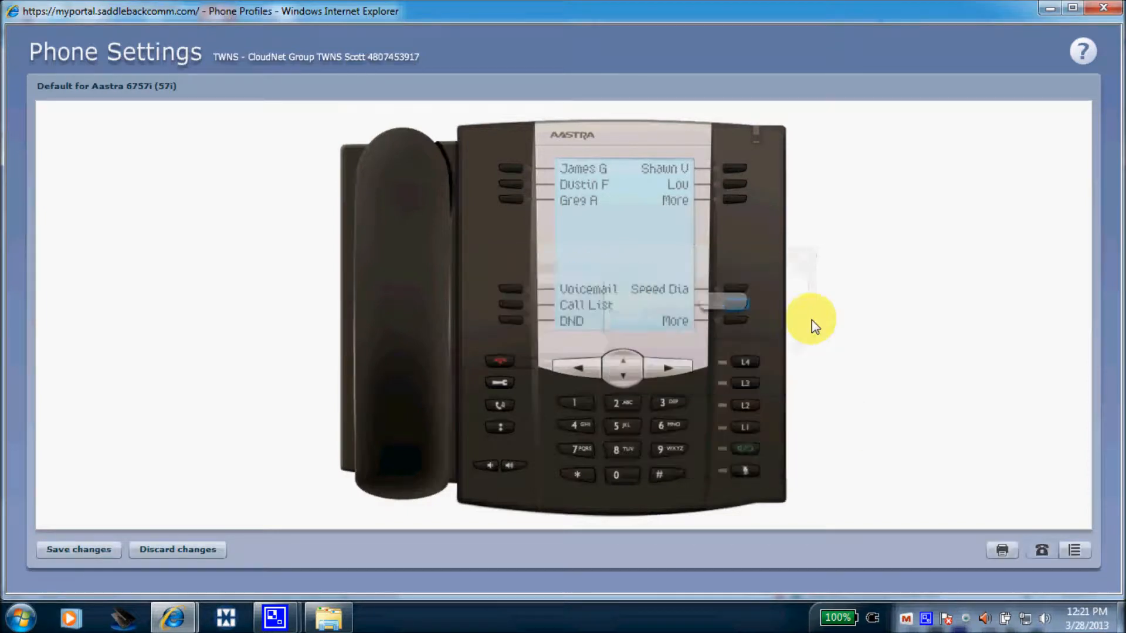
{"action": "left_click", "coordinate": [1103, 9]}
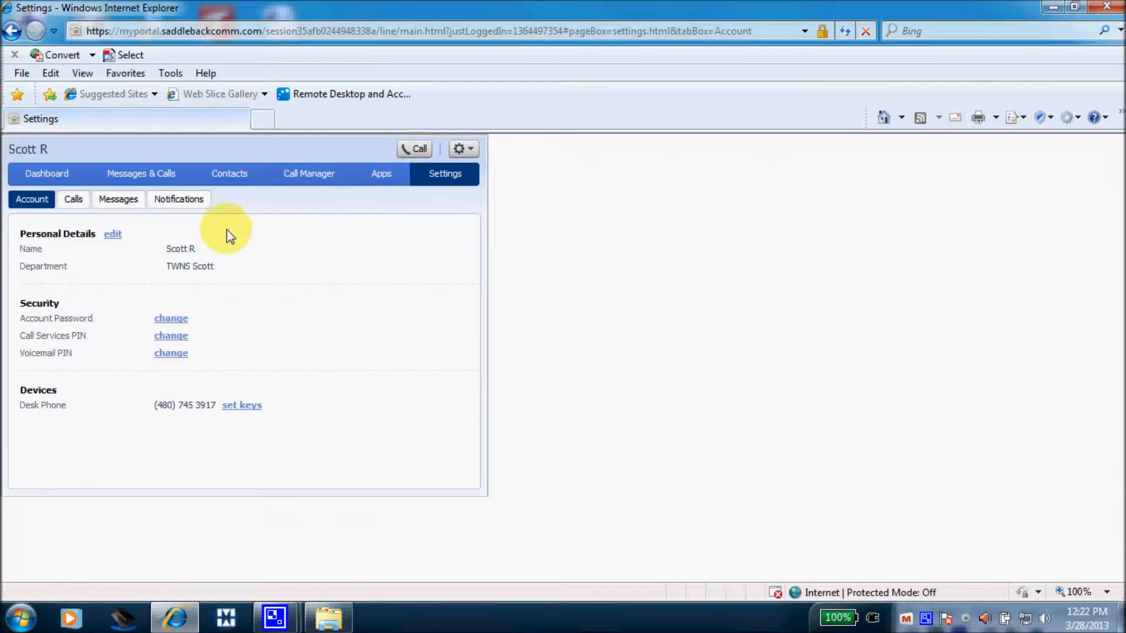
Examine the General, Call Forwarding and Call Blocking sections of the Calls settings.
{"action": "left_click", "coordinate": [85, 209]}
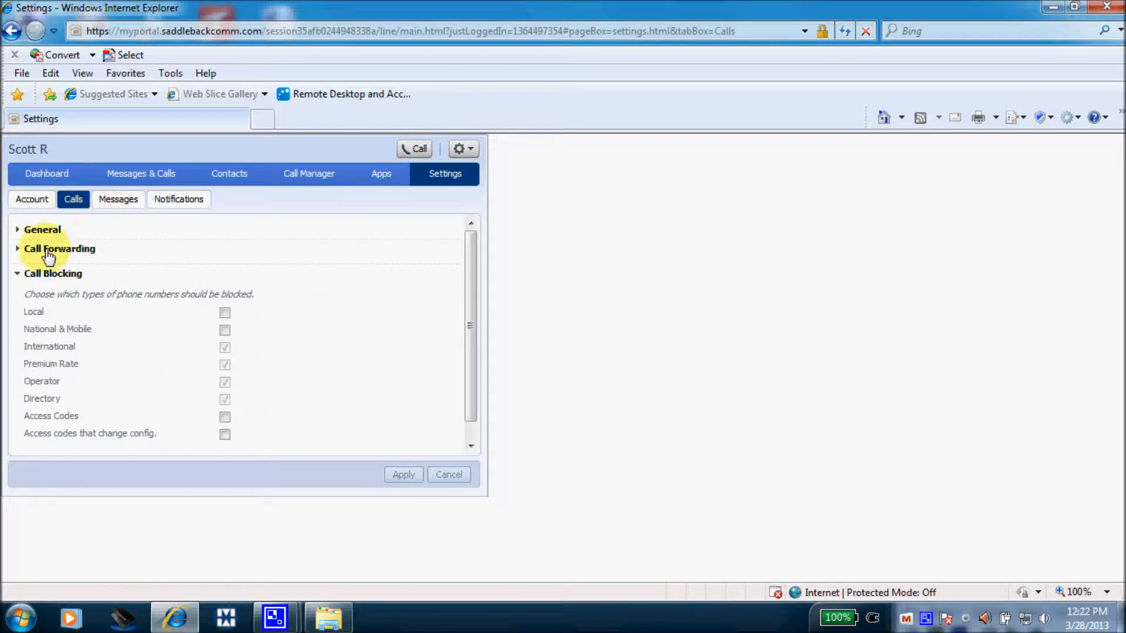
{"action": "left_click", "coordinate": [19, 274]}
{"action": "left_click", "coordinate": [19, 233]}
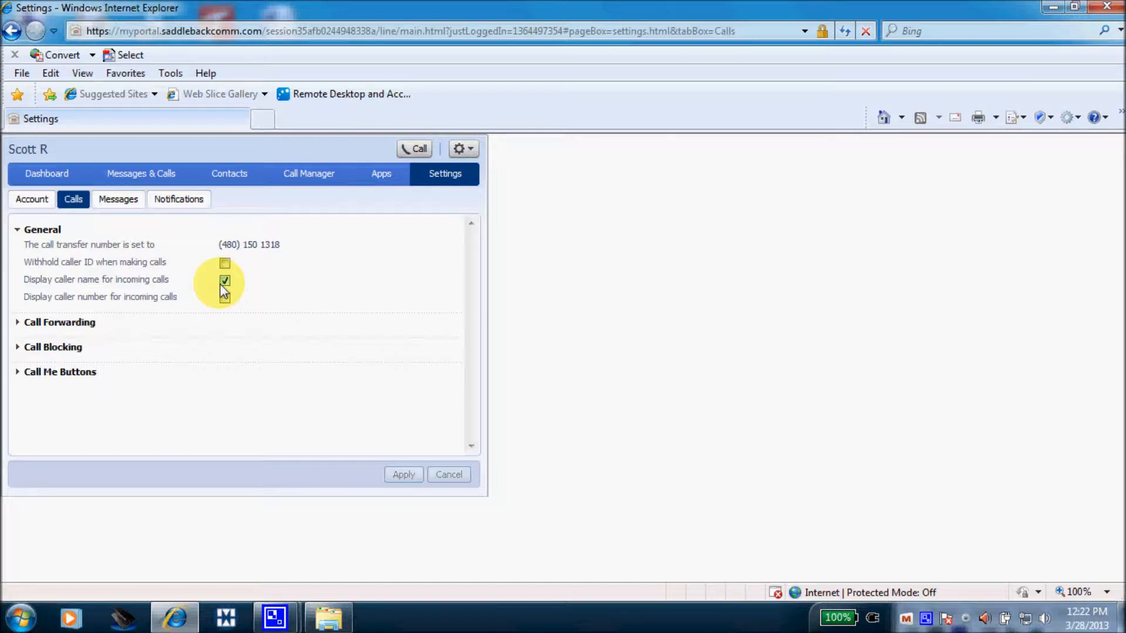
{"action": "left_click", "coordinate": [19, 230]}
{"action": "left_click", "coordinate": [17, 251]}
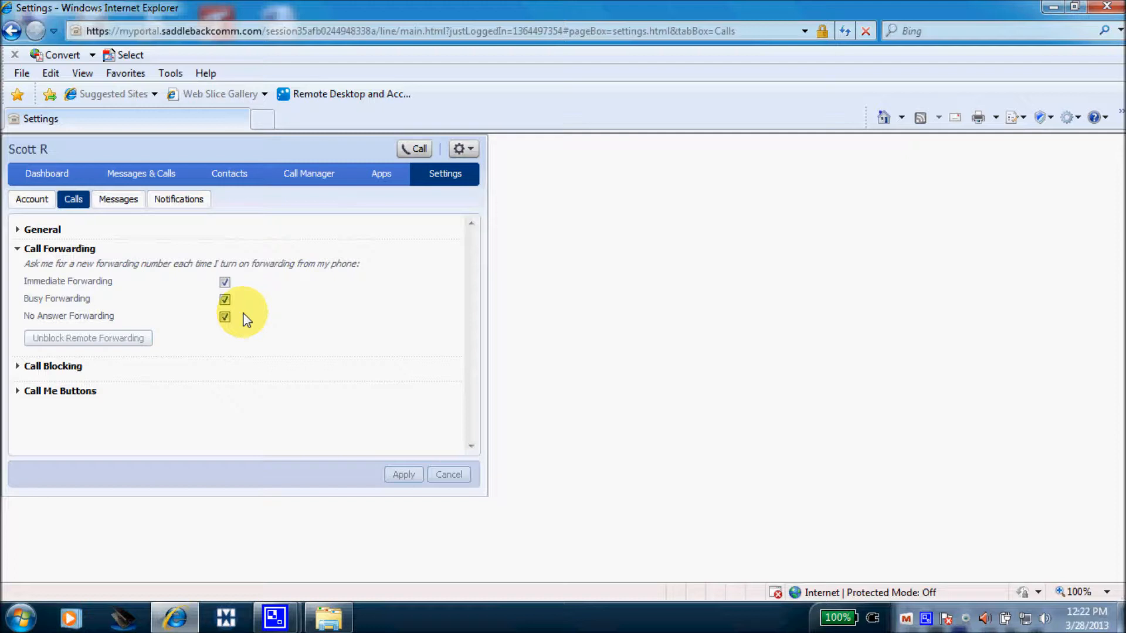
{"action": "left_click", "coordinate": [17, 250]}
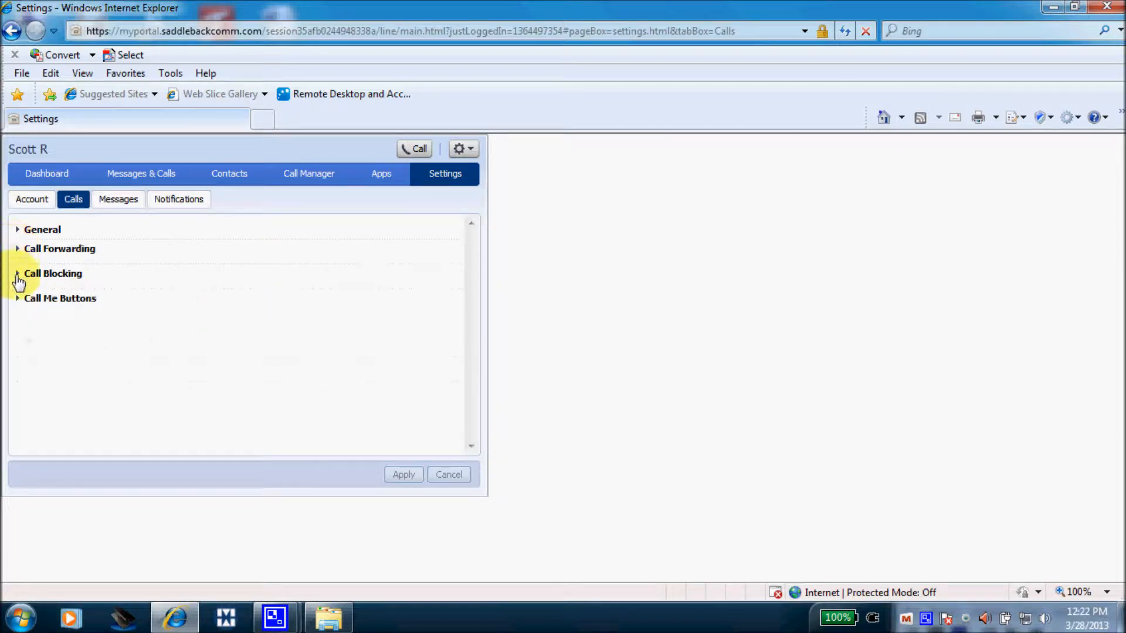
{"action": "left_click", "coordinate": [18, 274]}
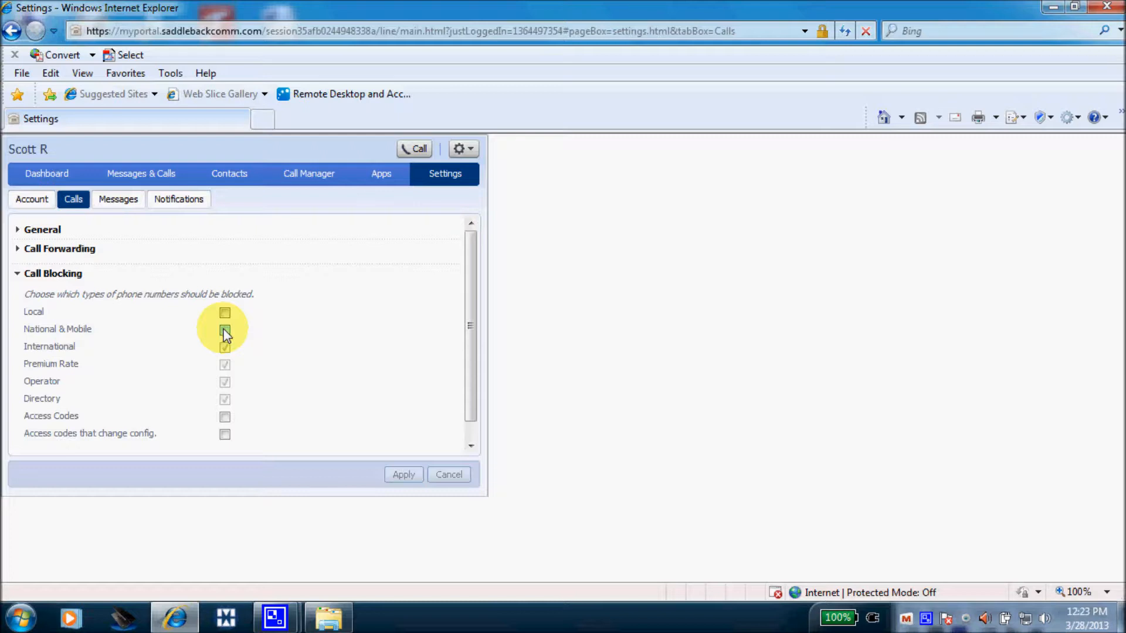
View the Messages settings and the MWI notifications, and briefly enable outdial notification to preview its options.
{"action": "left_click", "coordinate": [118, 202]}
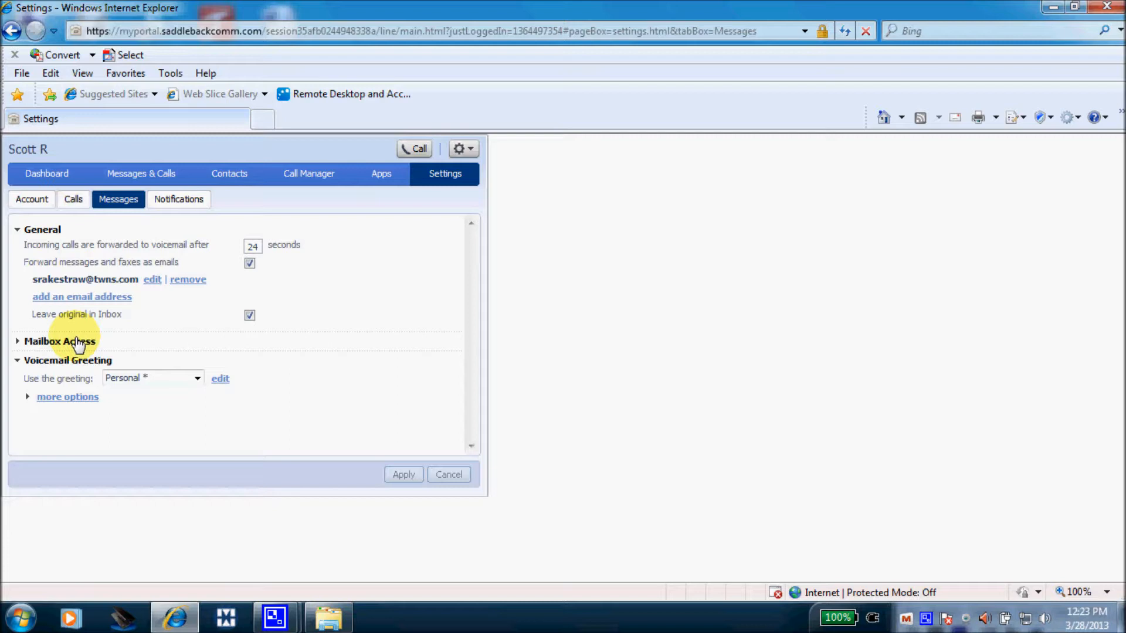
{"action": "left_click", "coordinate": [179, 200]}
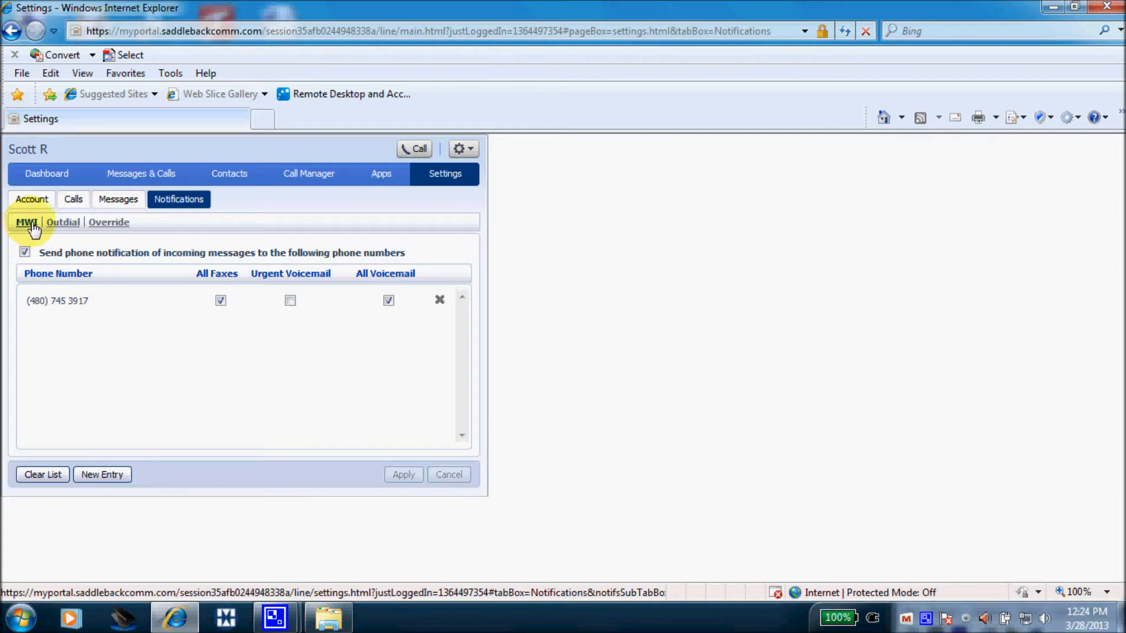
{"action": "left_click", "coordinate": [63, 223]}
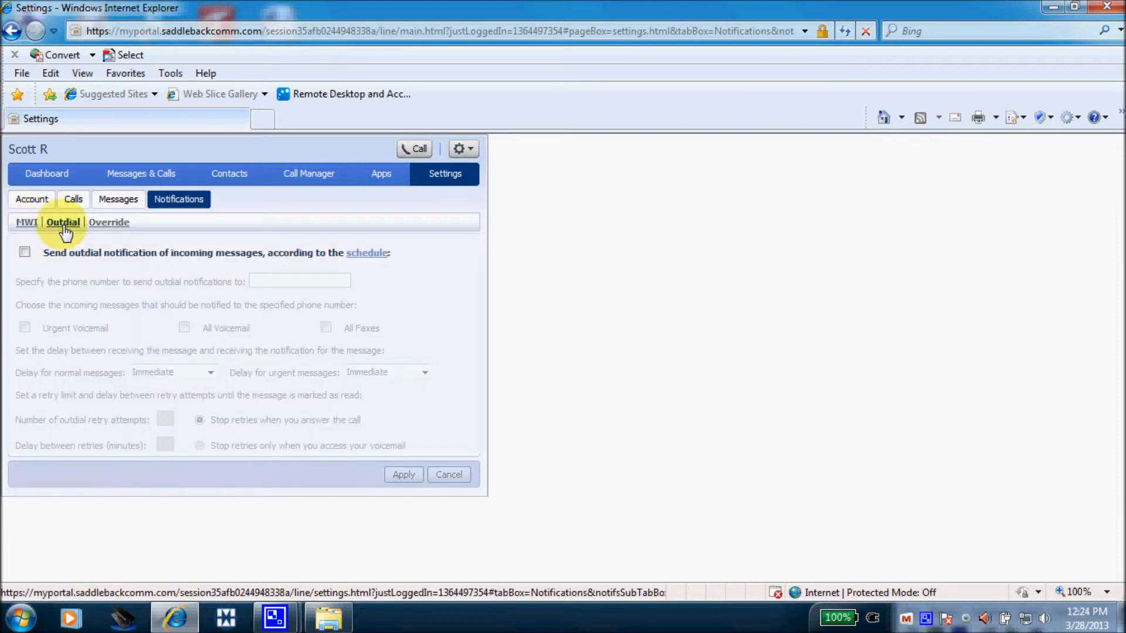
{"action": "left_click", "coordinate": [25, 253]}
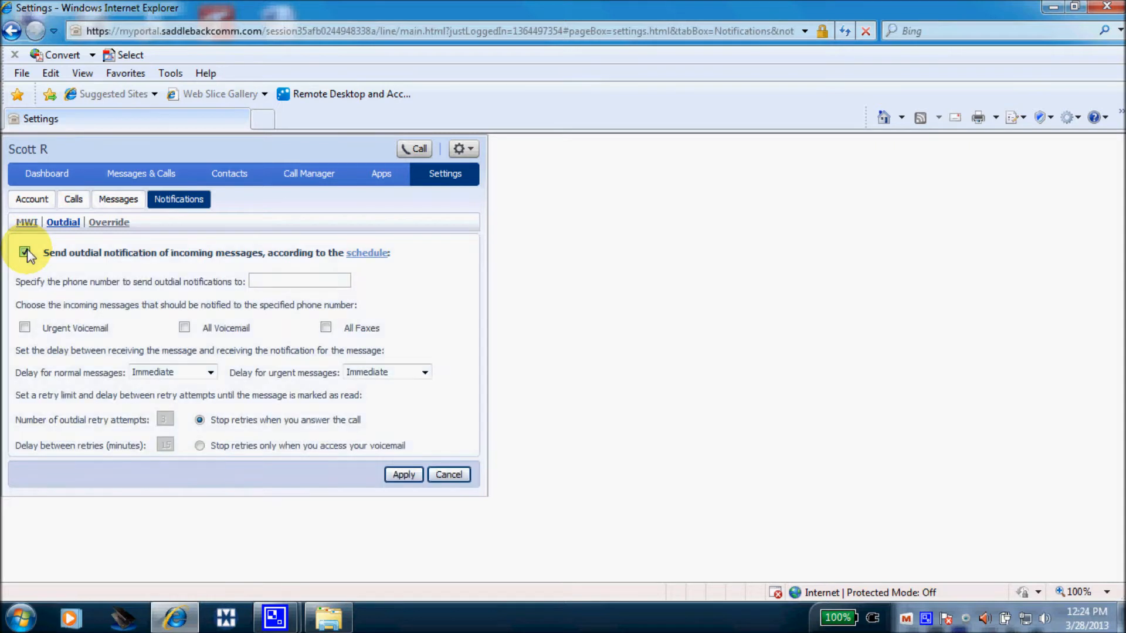
{"action": "left_click", "coordinate": [25, 253]}
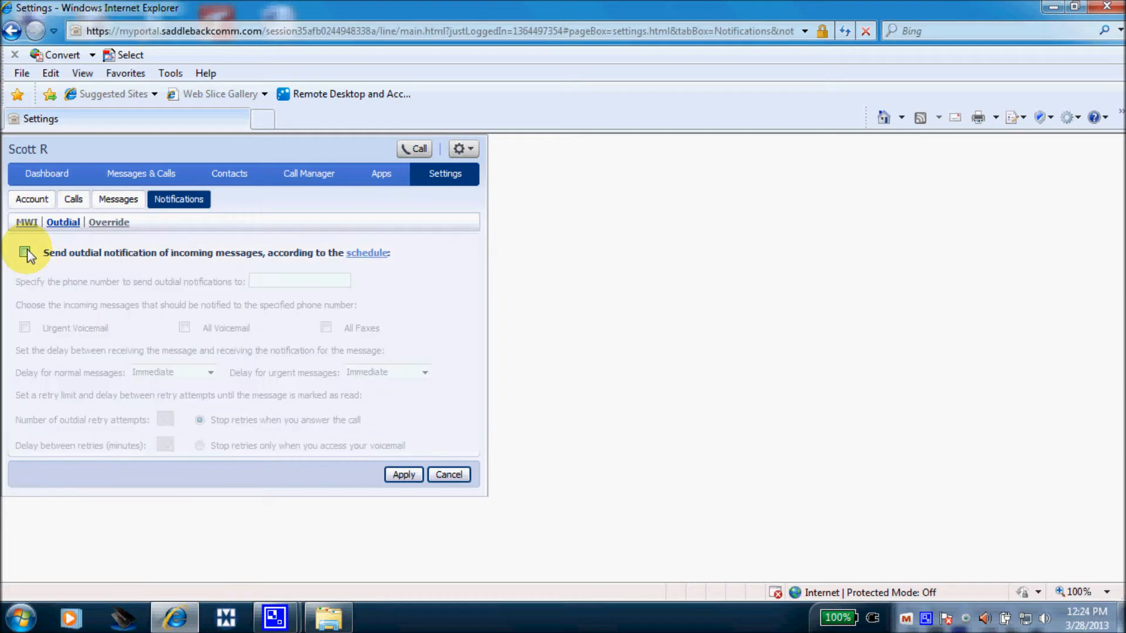
Leave the outdial notification settings without applying changes and turn on the override of outdial and pager notifications.
{"action": "left_click", "coordinate": [101, 226]}
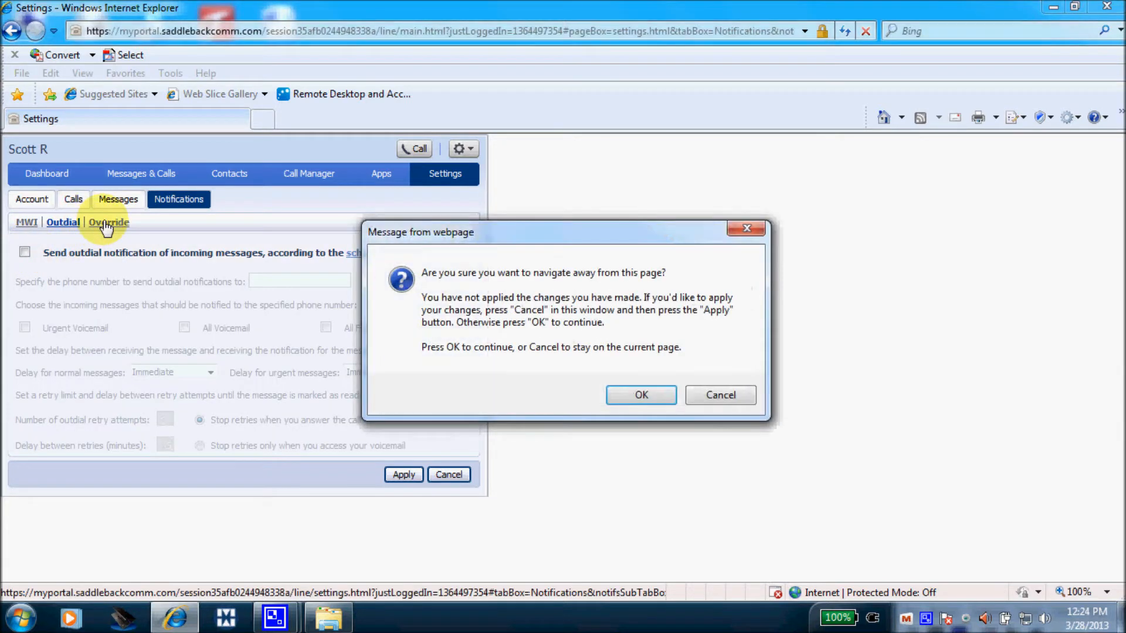
{"action": "left_click", "coordinate": [637, 408]}
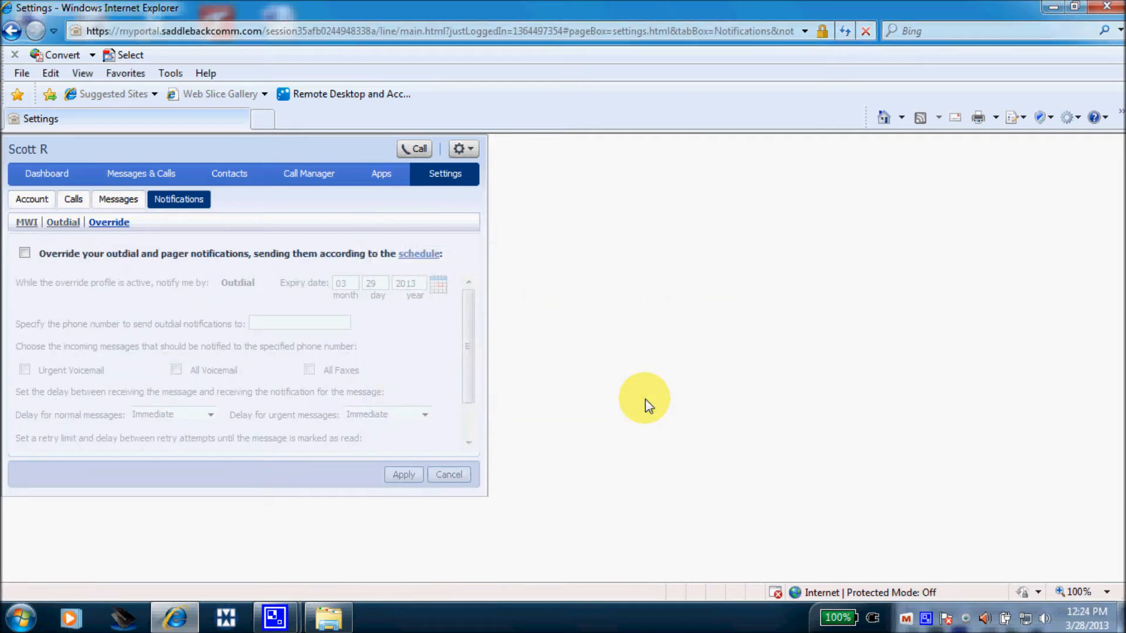
{"action": "left_click", "coordinate": [25, 254]}
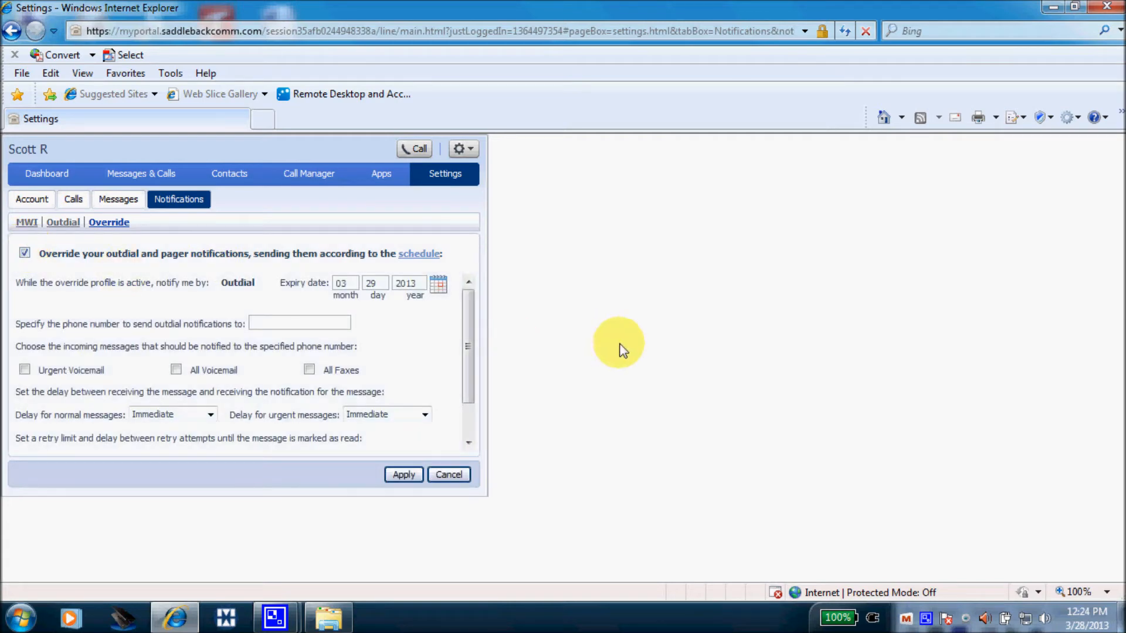